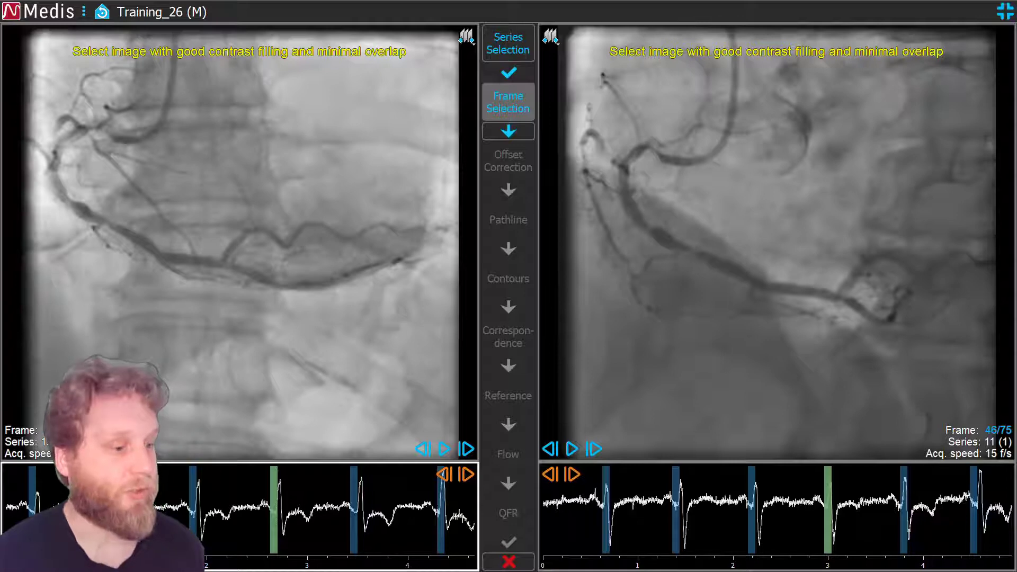
# Select end-diastolic frame 34 in series 11 and the end-diastolic frame just before the 2-second mark in series 12.
pyautogui.click(550, 475)
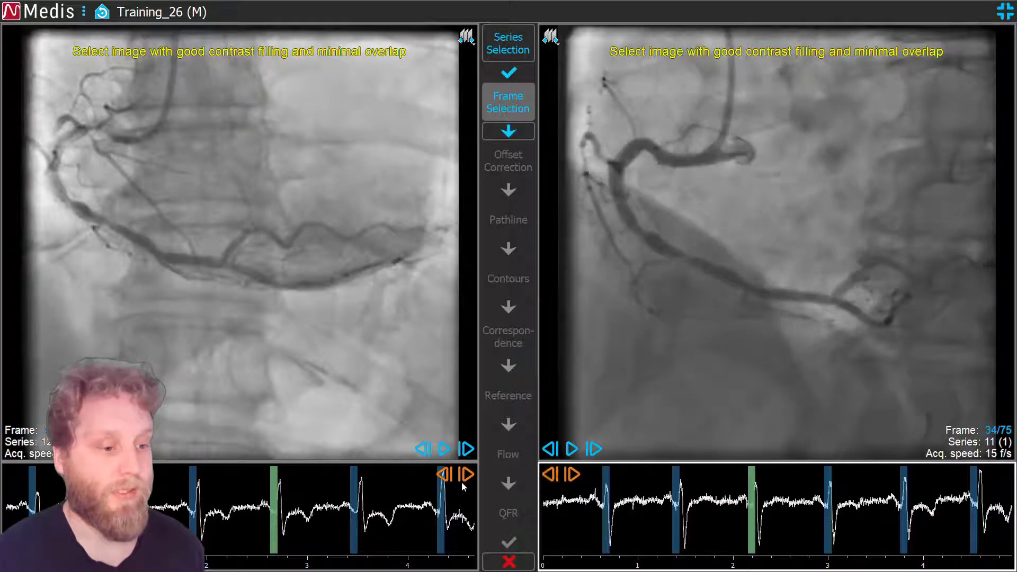
pyautogui.click(444, 475)
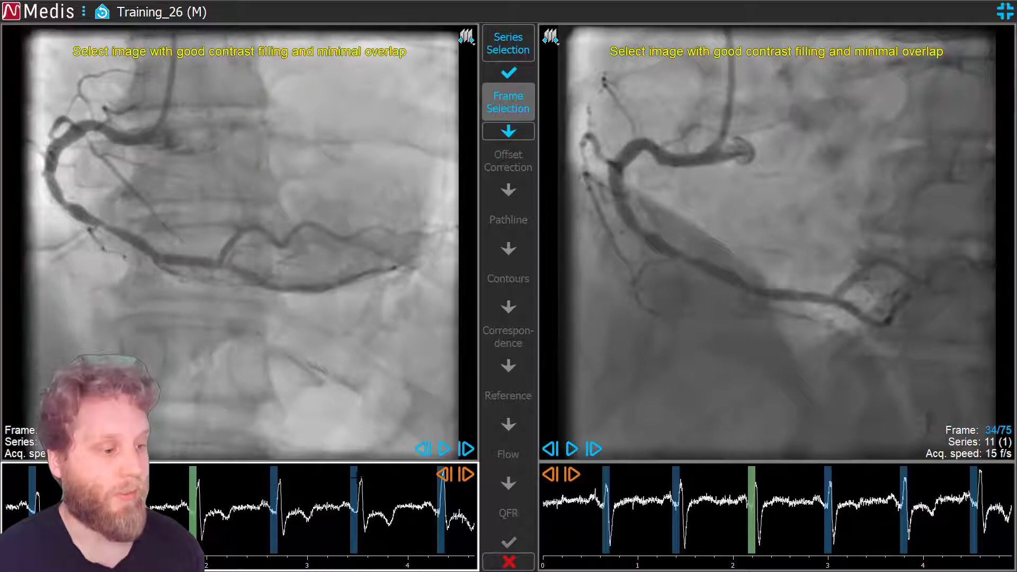
pyautogui.click(353, 477)
pyautogui.click(274, 476)
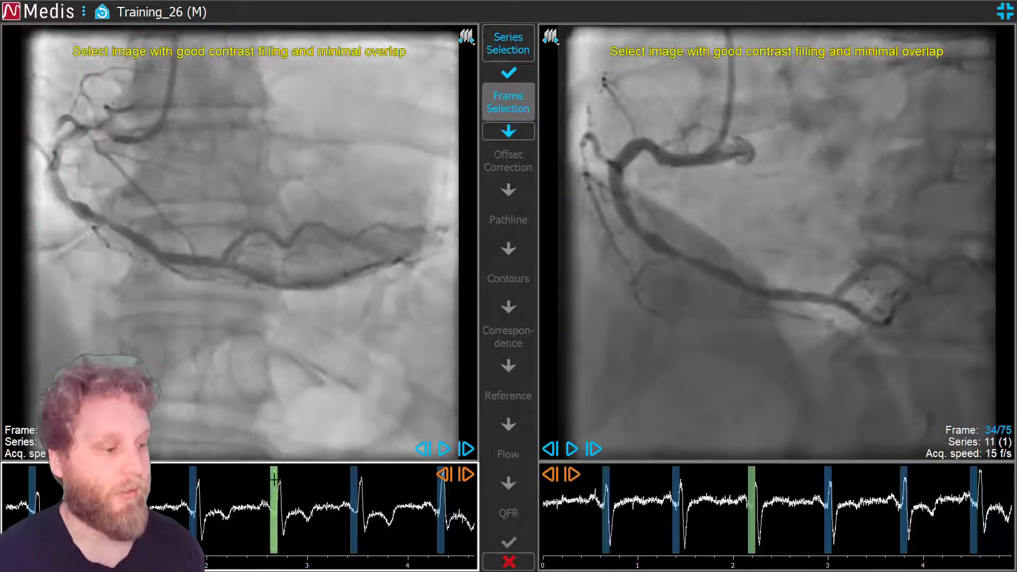
pyautogui.click(194, 482)
# Play both series briefly, compare the later end-diastolic frames in series 12, and return to the one just before 2 seconds.
pyautogui.press('space')
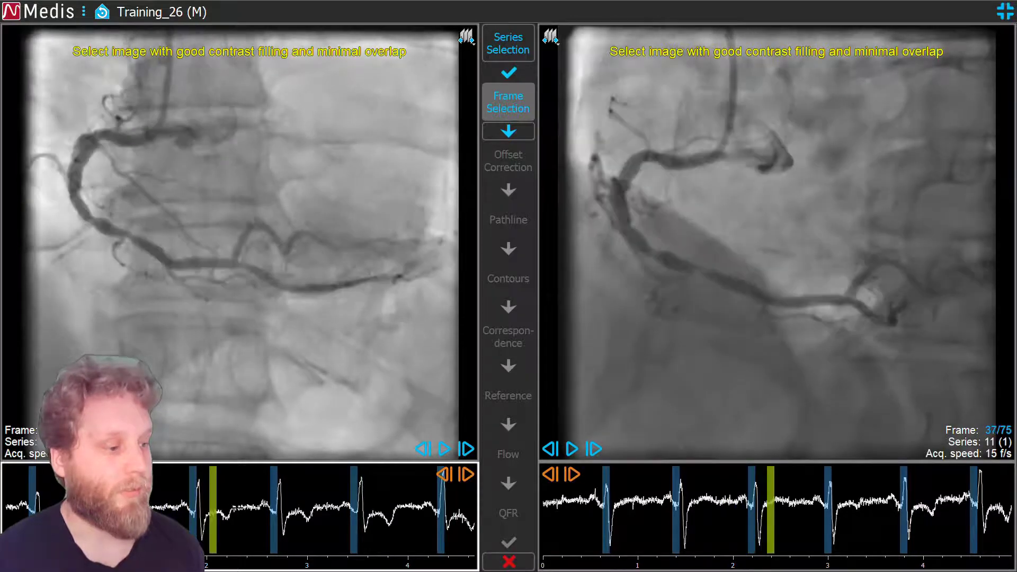
pyautogui.press('space')
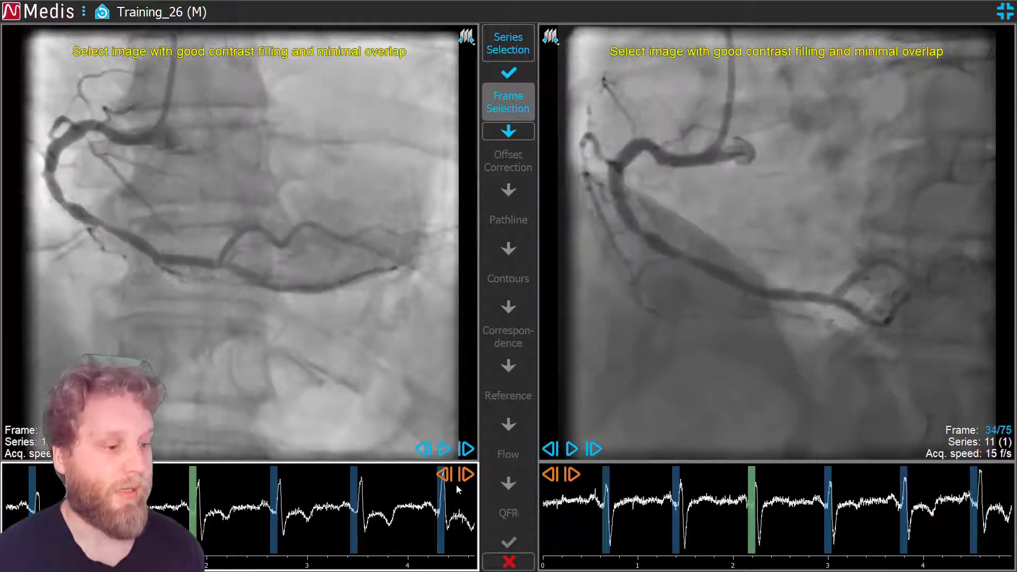
pyautogui.click(464, 477)
pyautogui.click(464, 476)
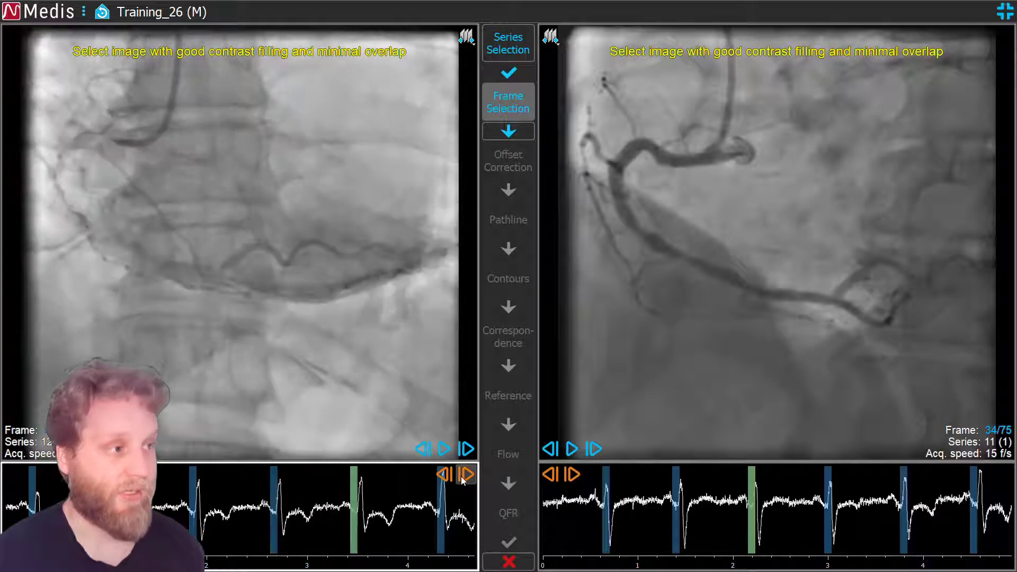
pyautogui.click(453, 480)
pyautogui.click(453, 480)
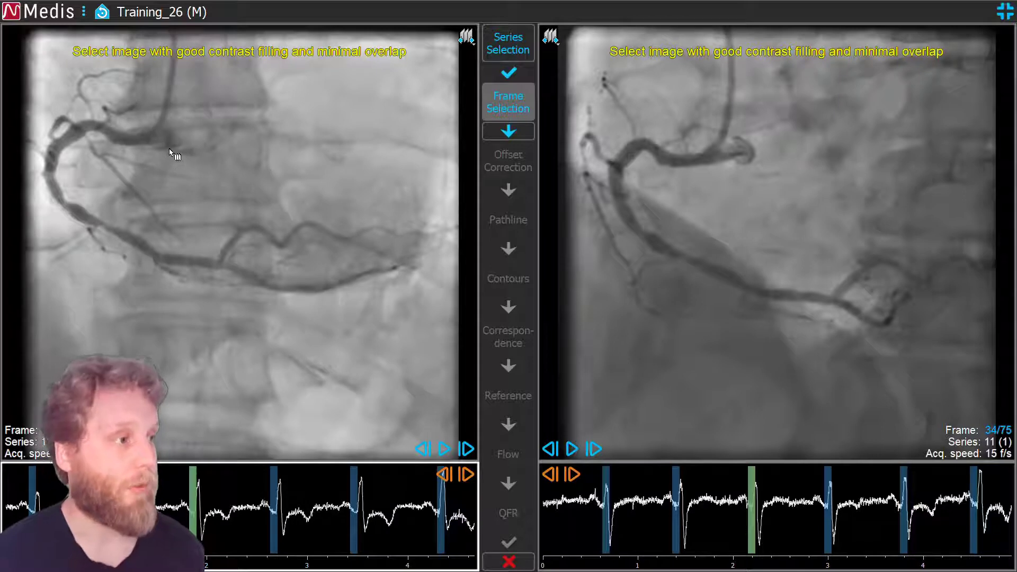
# Examine the frames after end-diastole in both series for contrast filling at the catheter tip and ostium, returning to frame 34 in series 11.
pyautogui.scroll(-1, 176, 155)
pyautogui.scroll(-1, 180, 156)
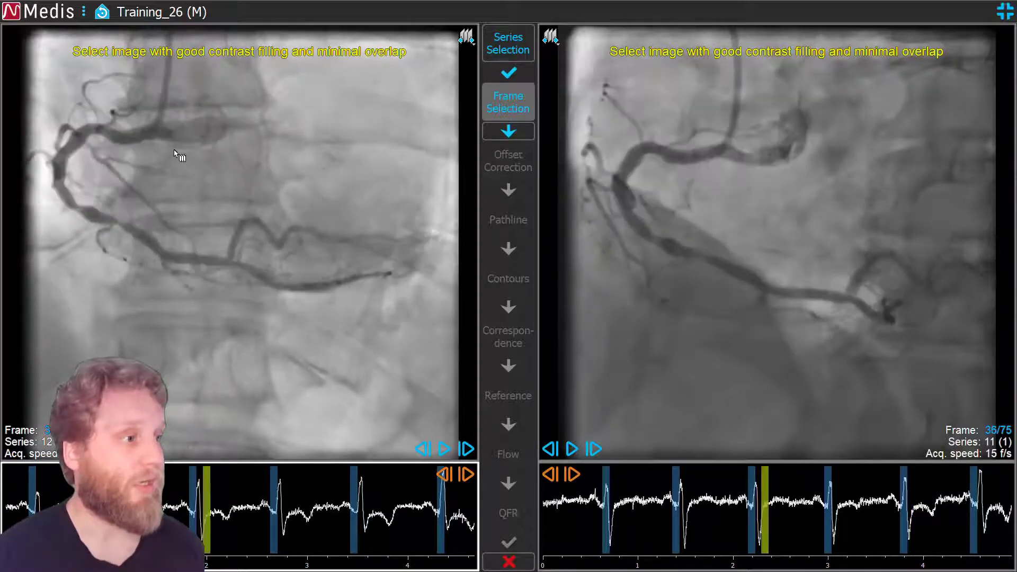
pyautogui.scroll(-1, 194, 142)
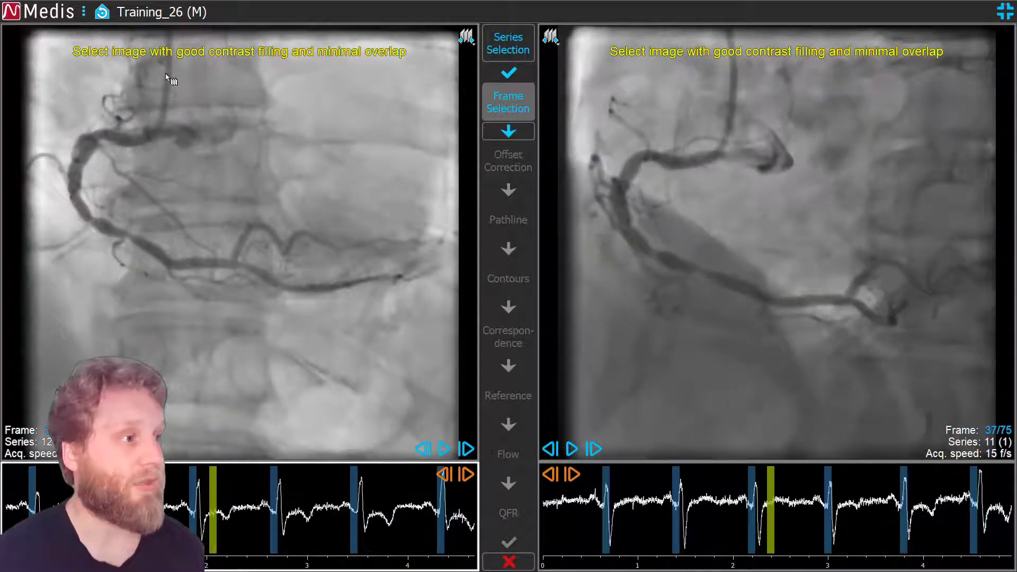
pyautogui.scroll(1, 180, 131)
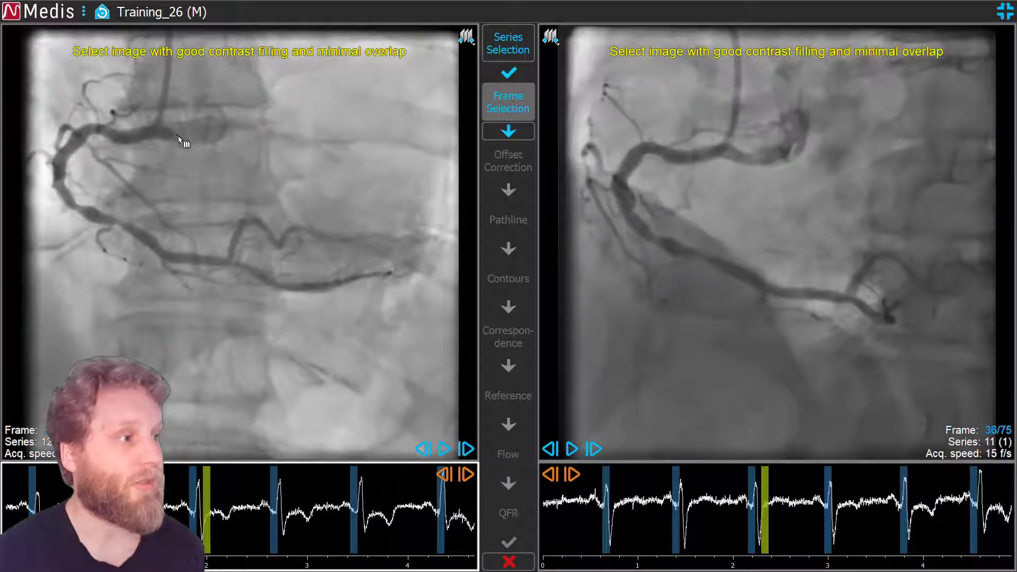
pyautogui.scroll(1, 182, 139)
pyautogui.scroll(1, 183, 139)
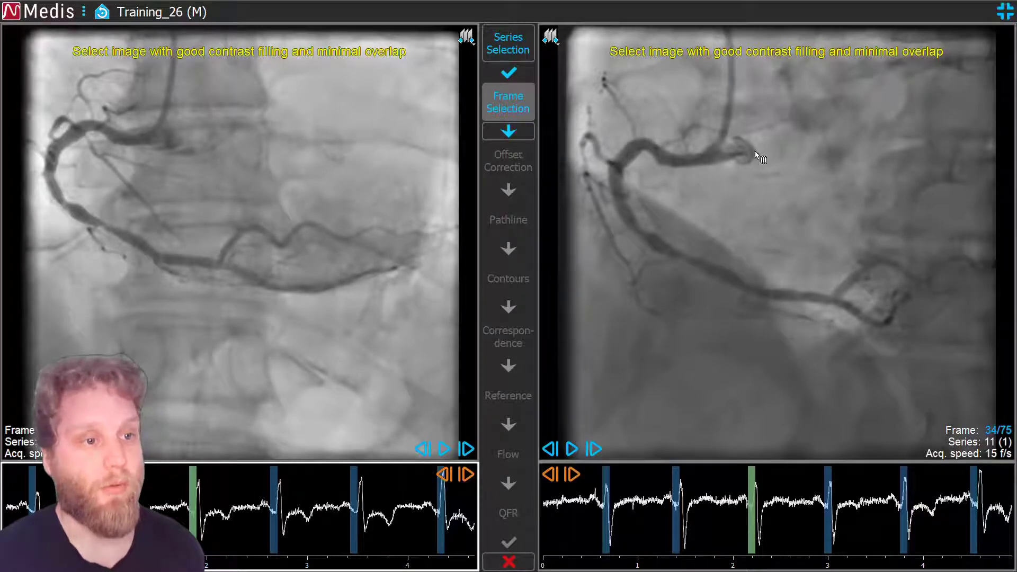
# Examine frames 35 and 36 of series 11 for contrast around the ostium and return to frame 34.
pyautogui.scroll(-1, 752, 161)
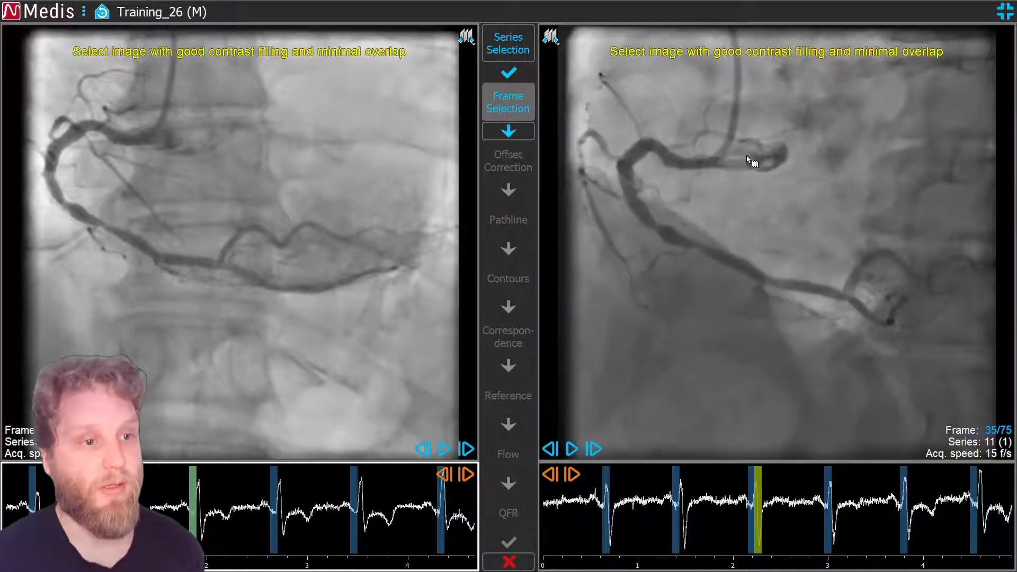
pyautogui.scroll(-1, 752, 160)
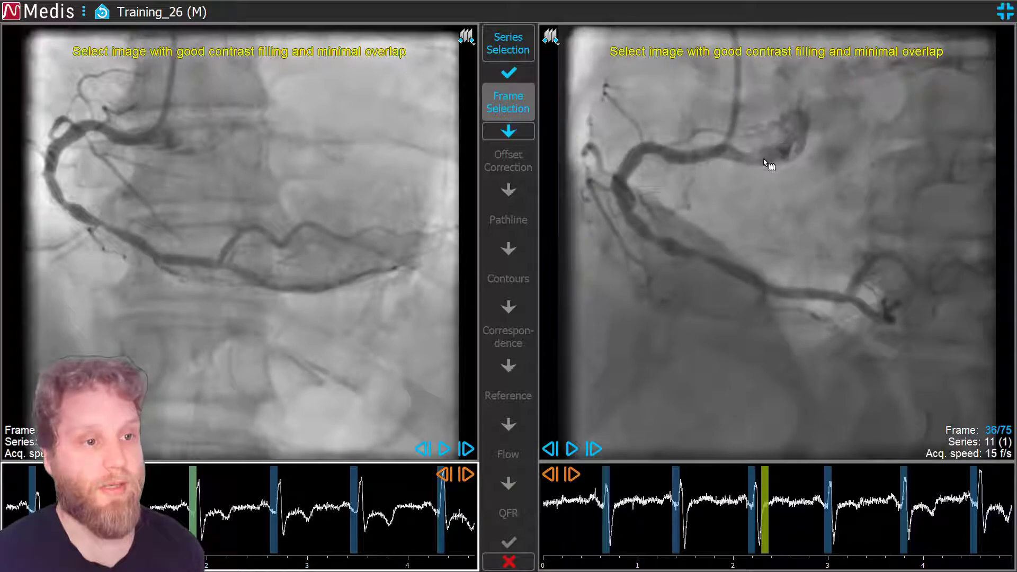
pyautogui.scroll(2, 769, 180)
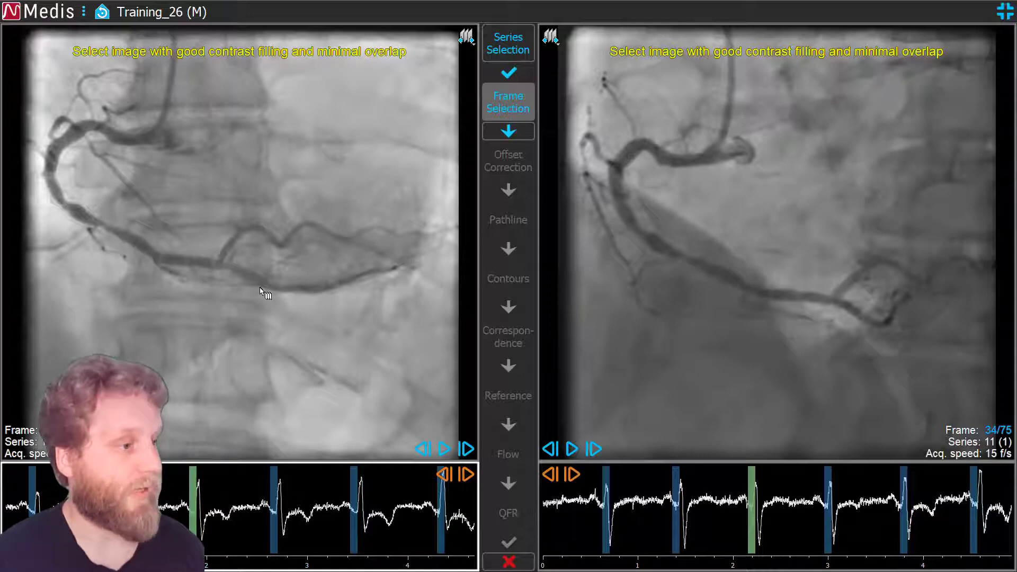
# Examine the frames before end-diastole in series 12 for overlap along the distal vessel, returning to the end-diastolic frame.
pyautogui.scroll(2, 268, 288)
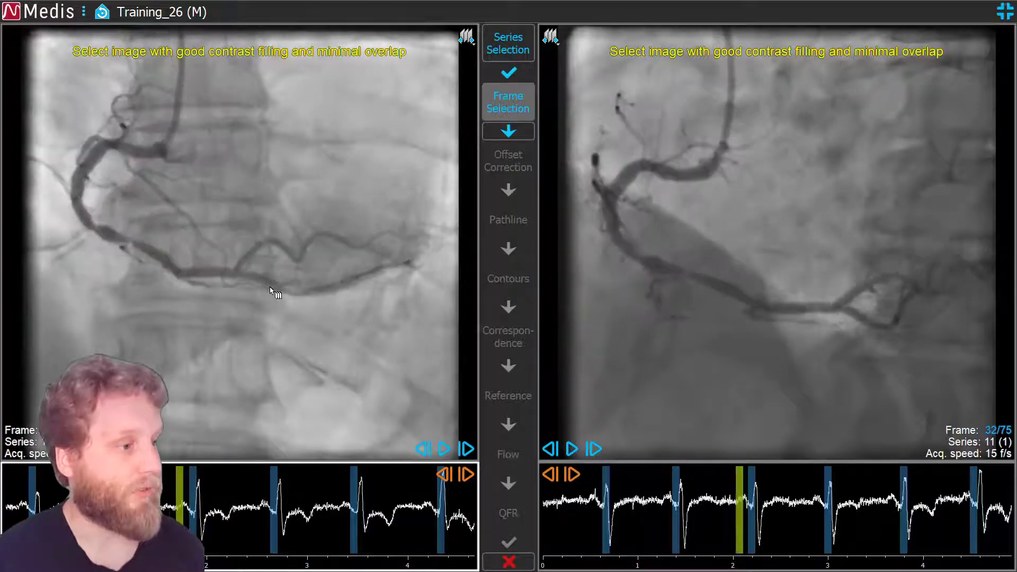
pyautogui.click(180, 465)
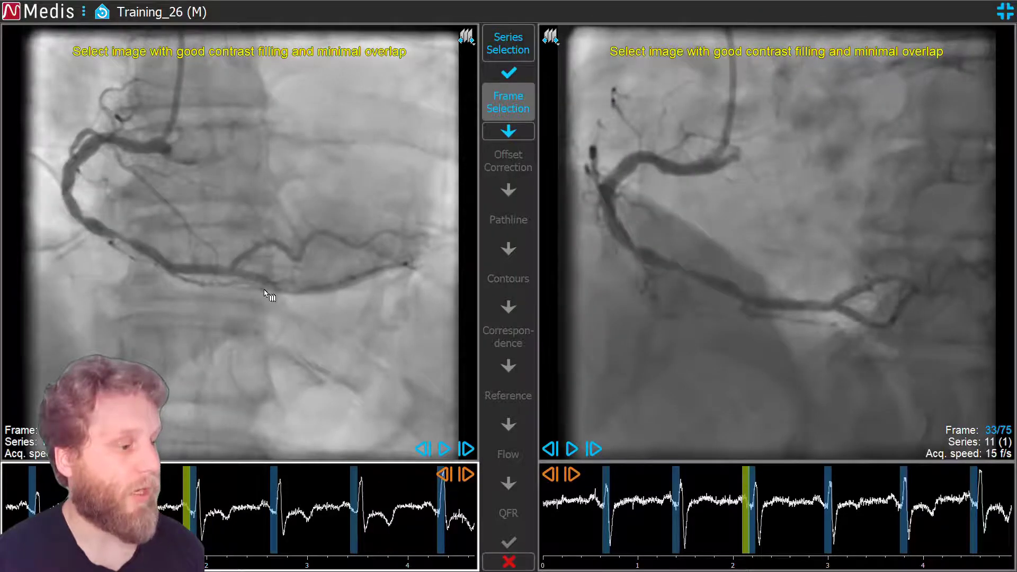
pyautogui.scroll(-1, 264, 296)
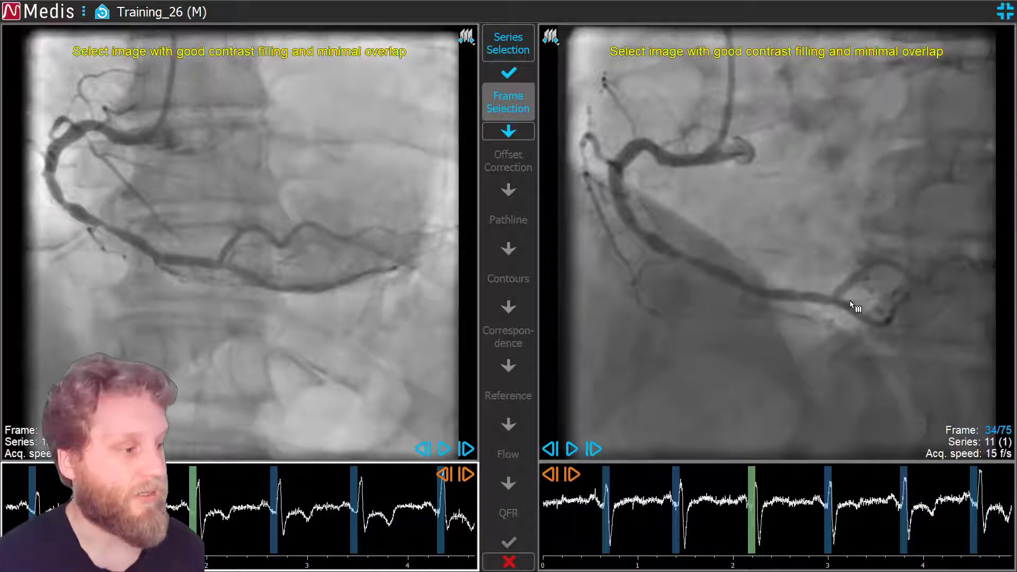
# Examine frames 31 to 34 of series 11 for the visibility of the distal bifurcation.
pyautogui.scroll(3, 863, 298)
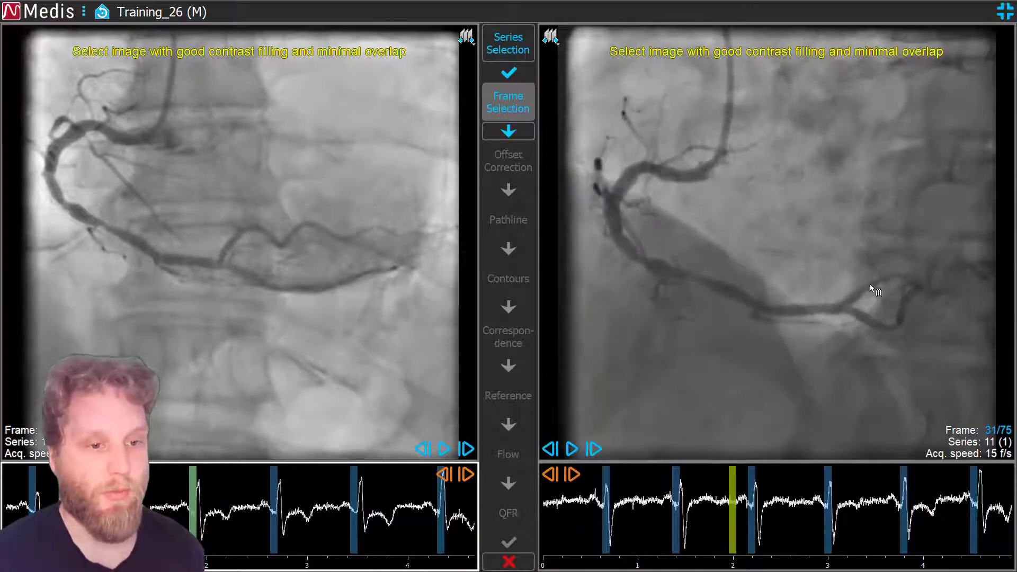
pyautogui.scroll(-1, 883, 321)
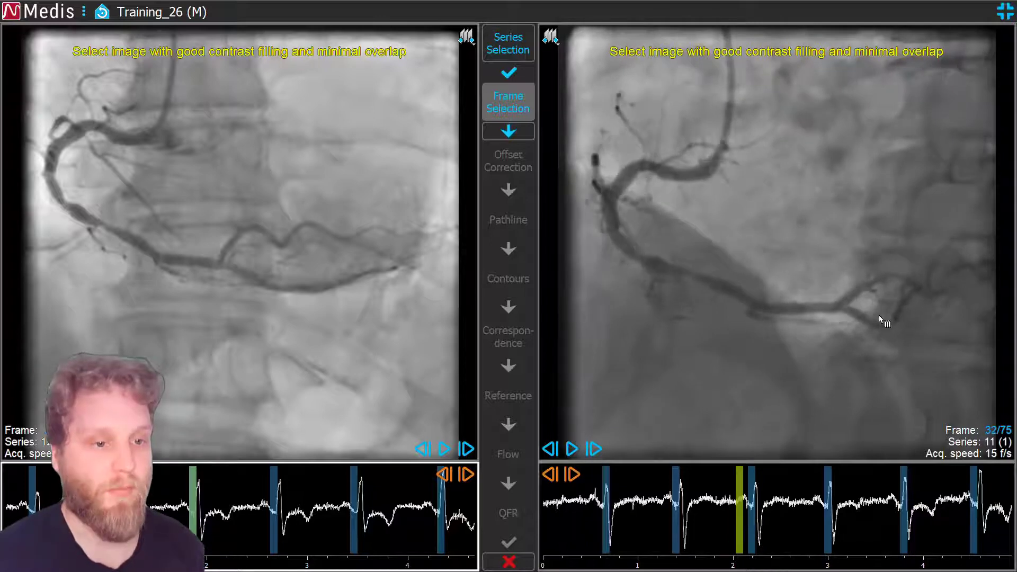
pyautogui.scroll(-1, 870, 316)
pyautogui.scroll(-1, 870, 315)
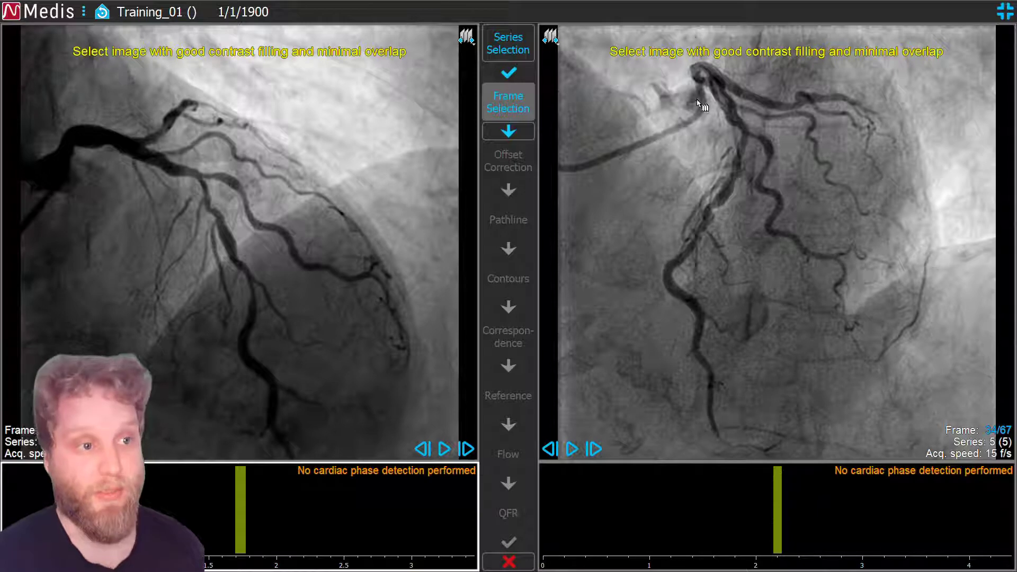
# Browse series 5 of Training_01 for a clearly visible ostium and select frame 25.
pyautogui.scroll(1, 694, 106)
pyautogui.scroll(9, 683, 106)
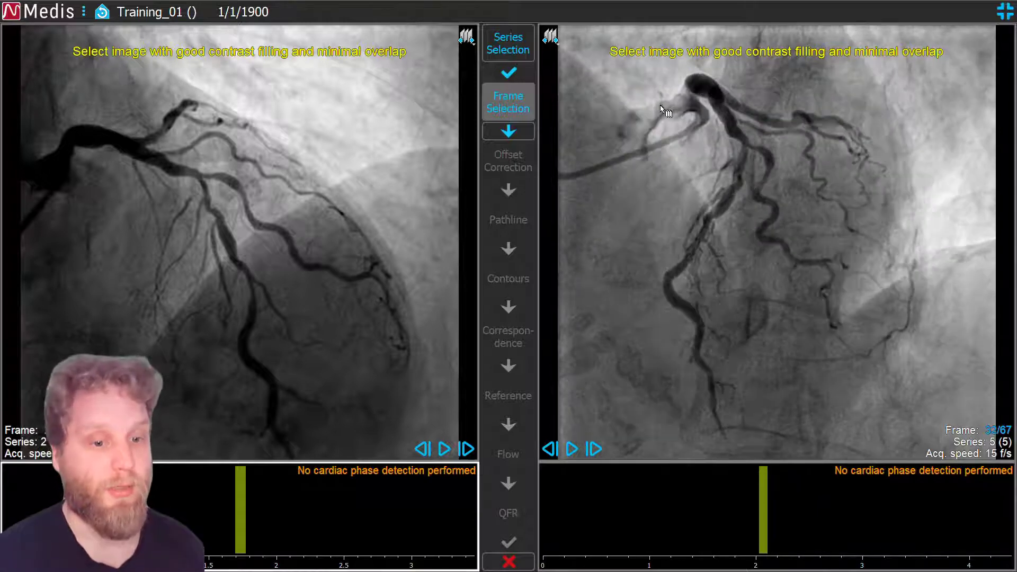
pyautogui.scroll(1, 688, 98)
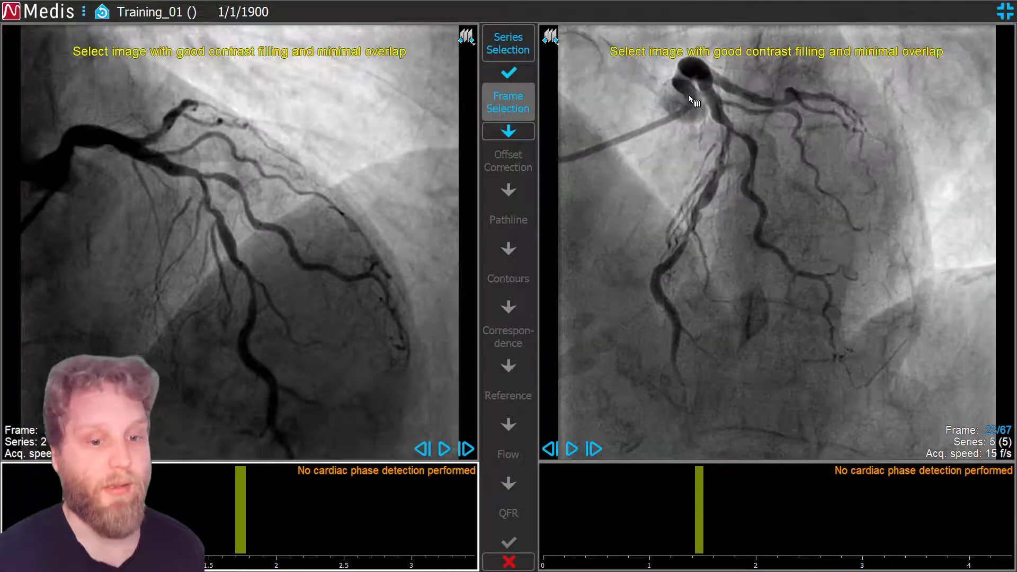
pyautogui.scroll(-2, 686, 88)
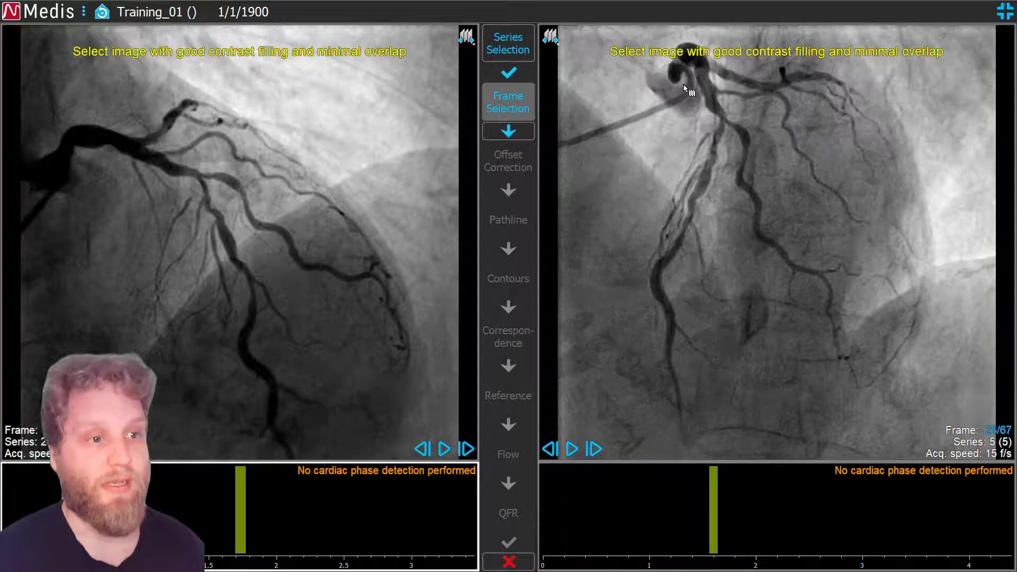
pyautogui.scroll(-2, 683, 92)
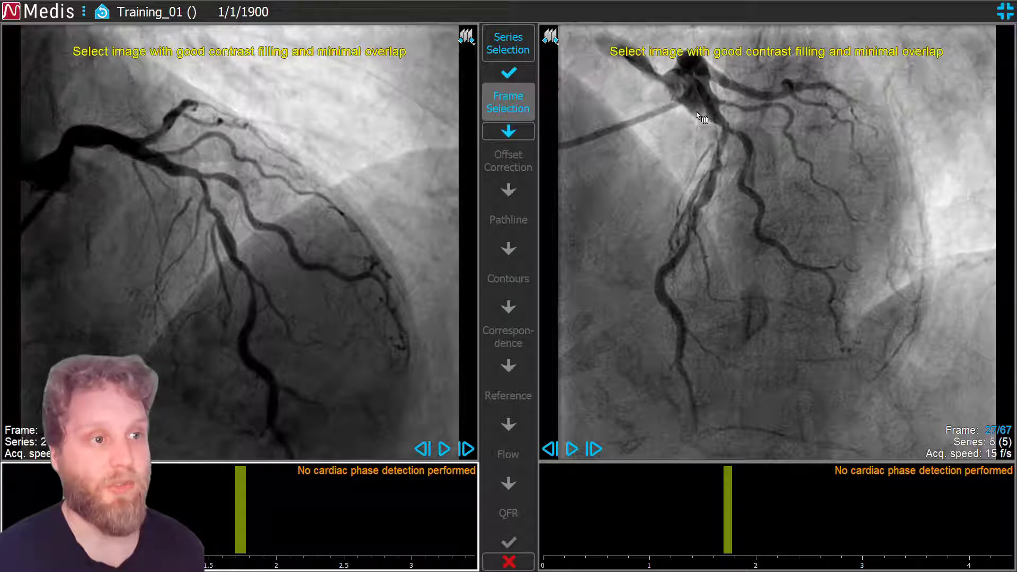
pyautogui.scroll(2, 700, 125)
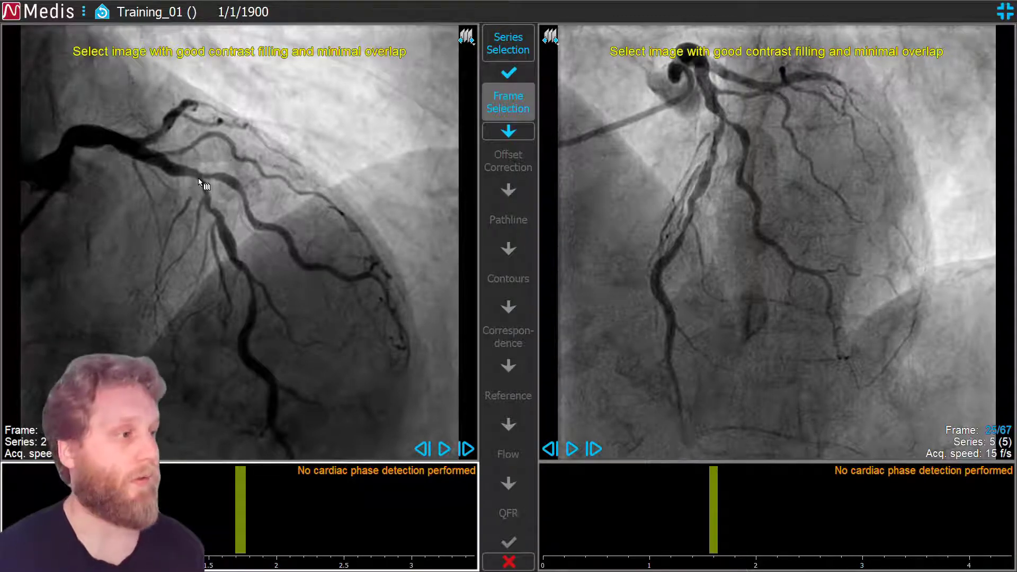
# Zoom and pan to the proximal vessel and catheter in series 2, and brighten the image with Window/Level.
pyautogui.rightClick(107, 184)
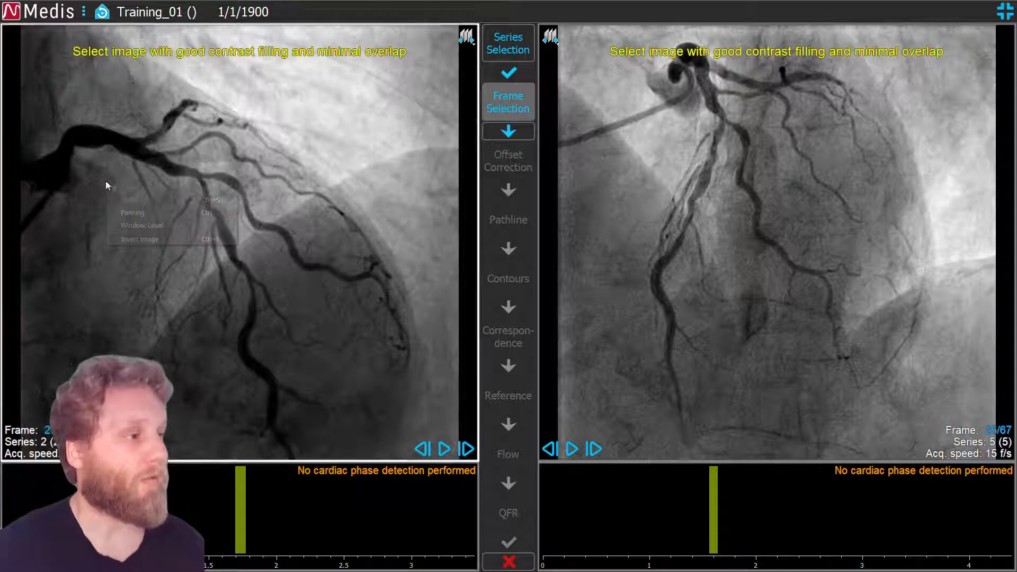
pyautogui.click(133, 200)
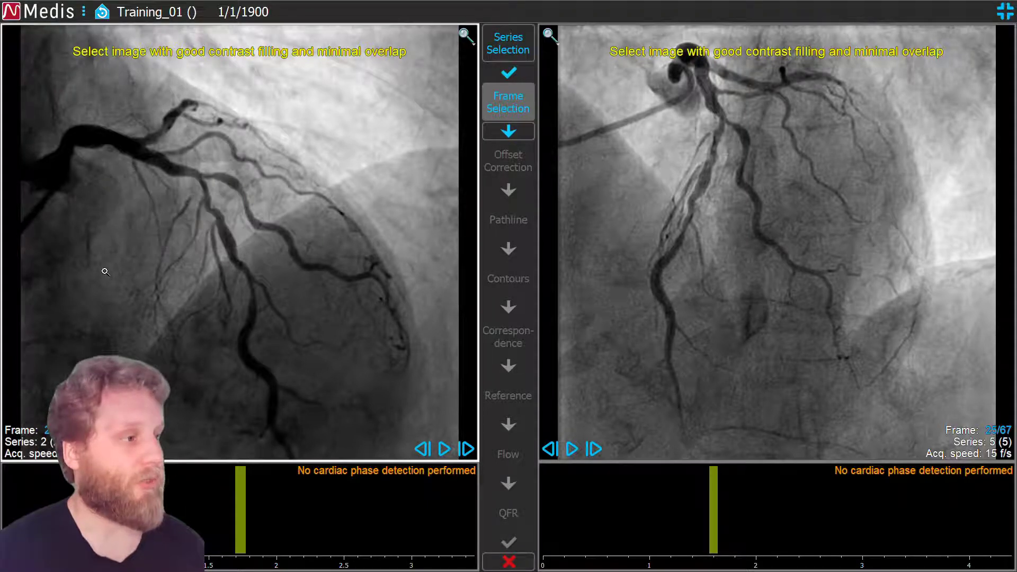
pyautogui.moveTo(101, 268); pyautogui.dragTo(458, 245)
pyautogui.rightClick(102, 109)
pyautogui.click(128, 138)
pyautogui.rightClick(315, 256)
pyautogui.click(342, 299)
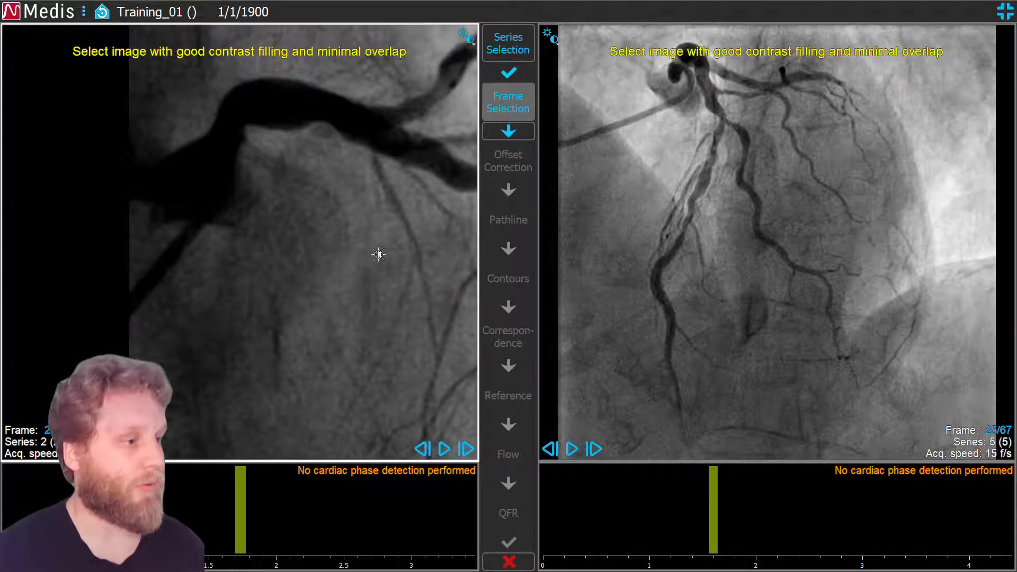
pyautogui.moveTo(379, 255); pyautogui.dragTo(456, 316)
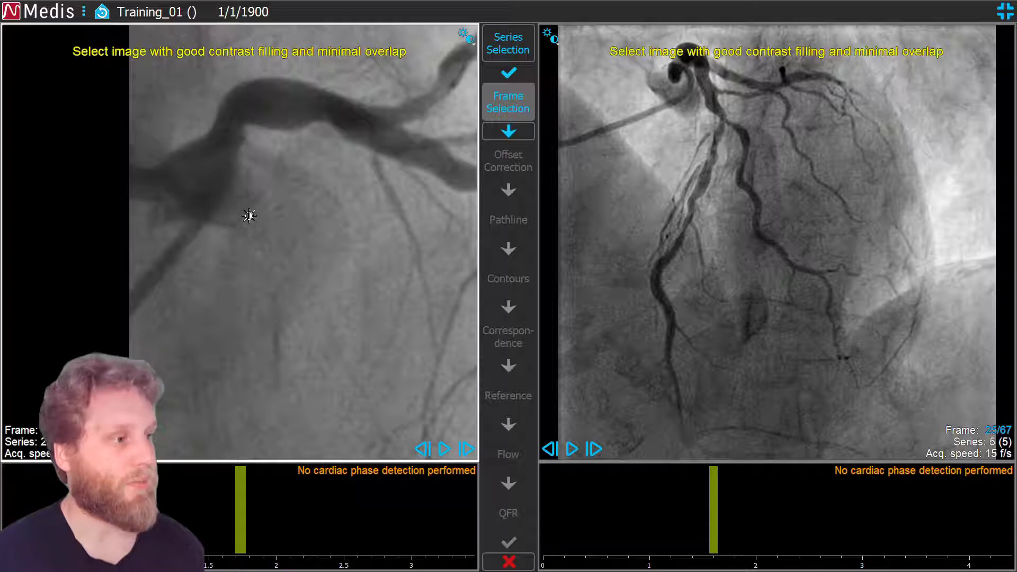
# Compare neighbouring frames of series 2 for overlap at the ostium and select the frame two before the current one.
pyautogui.scroll(2, 249, 215)
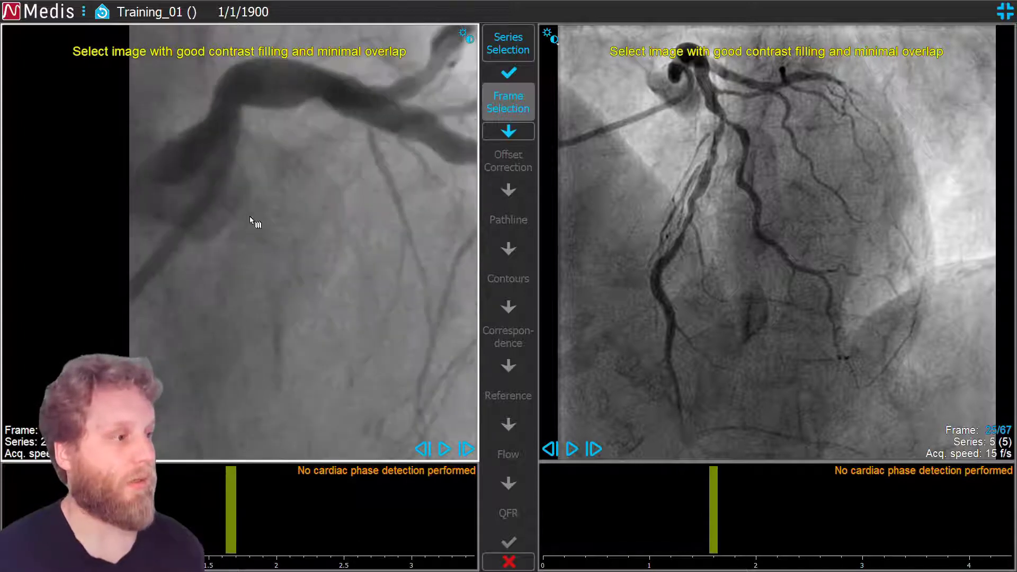
pyautogui.scroll(1, 250, 217)
pyautogui.scroll(-2, 249, 215)
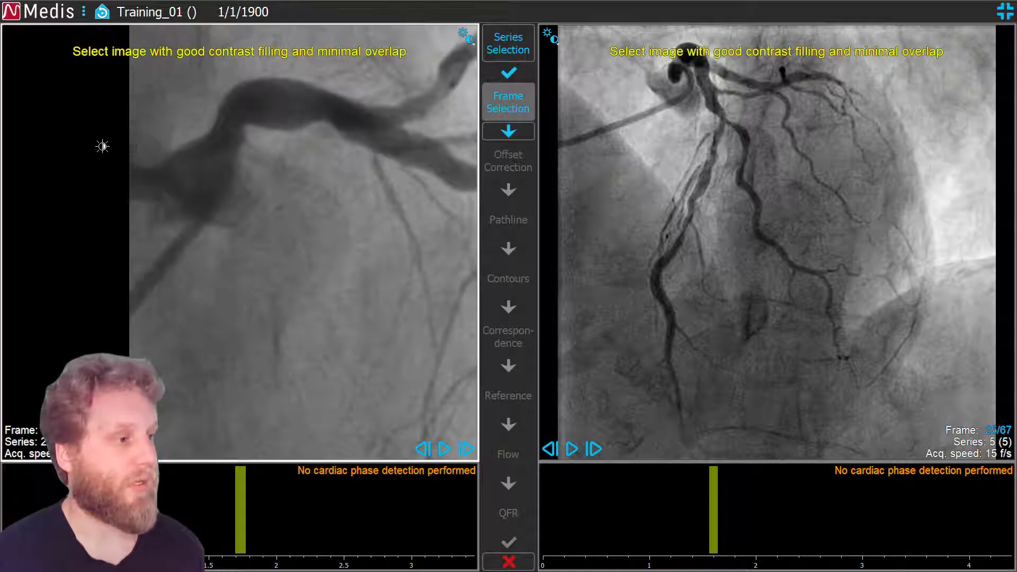
pyautogui.scroll(1, 214, 215)
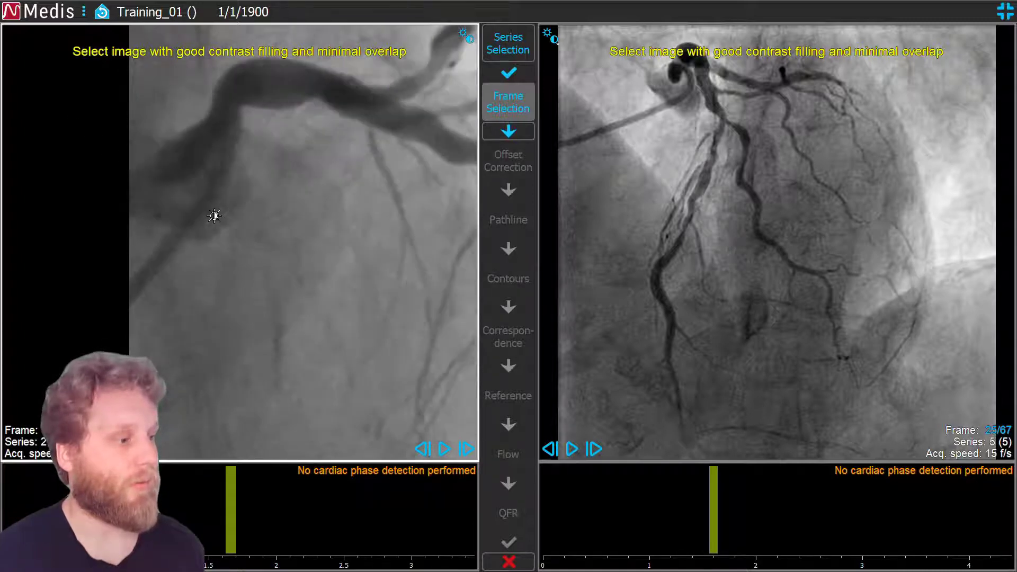
pyautogui.scroll(1, 214, 215)
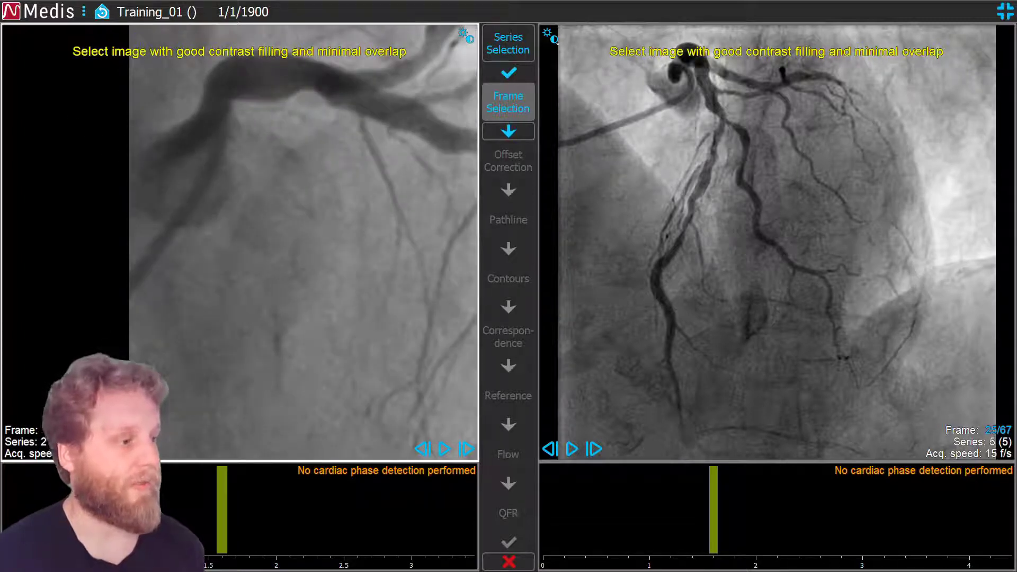
# Zoom the series 2 image back out to show the whole coronary tree.
pyautogui.rightClick(247, 217)
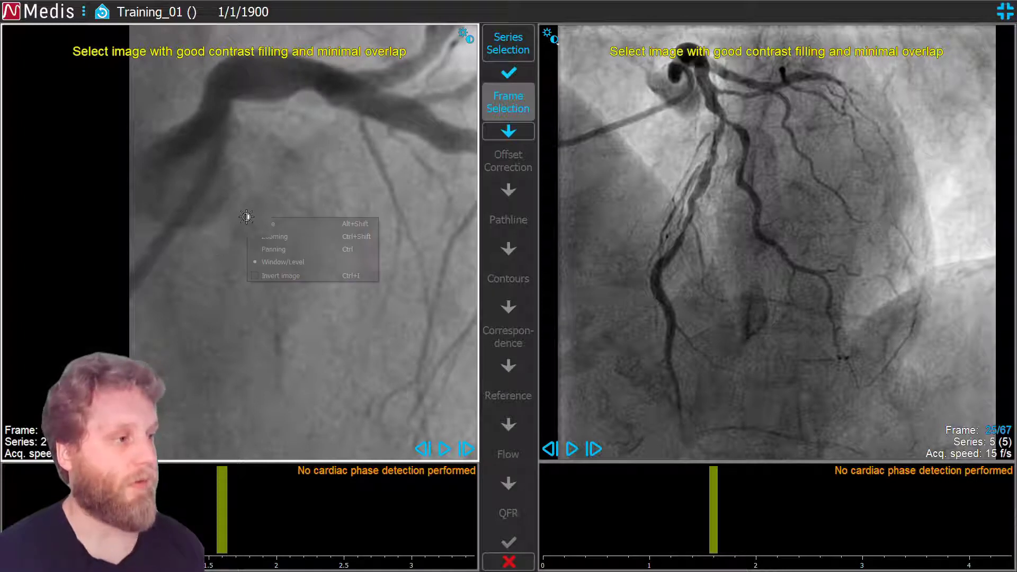
pyautogui.click(275, 239)
pyautogui.moveTo(274, 241); pyautogui.dragTo(273, 366)
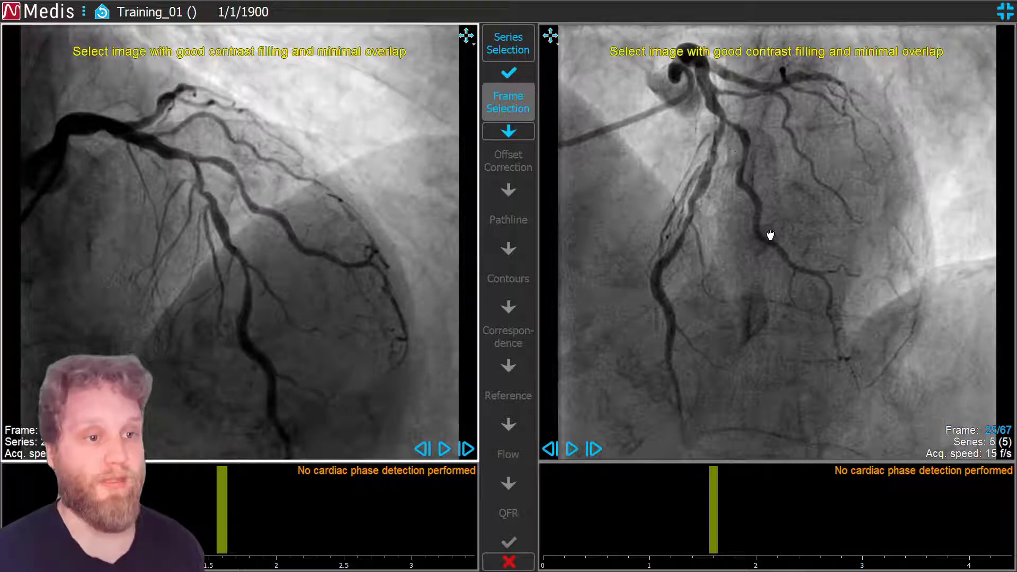
# Compare frame 30 of series 5 with frame 25 for vessel overlap and return to frame 25.
pyautogui.scroll(-5, 773, 239)
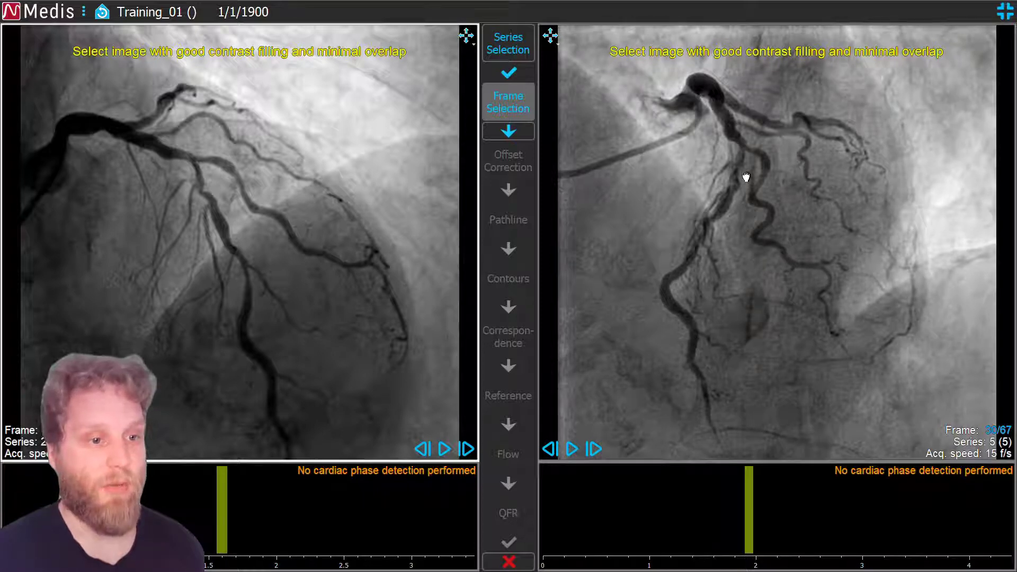
pyautogui.scroll(2, 750, 215)
pyautogui.scroll(3, 750, 215)
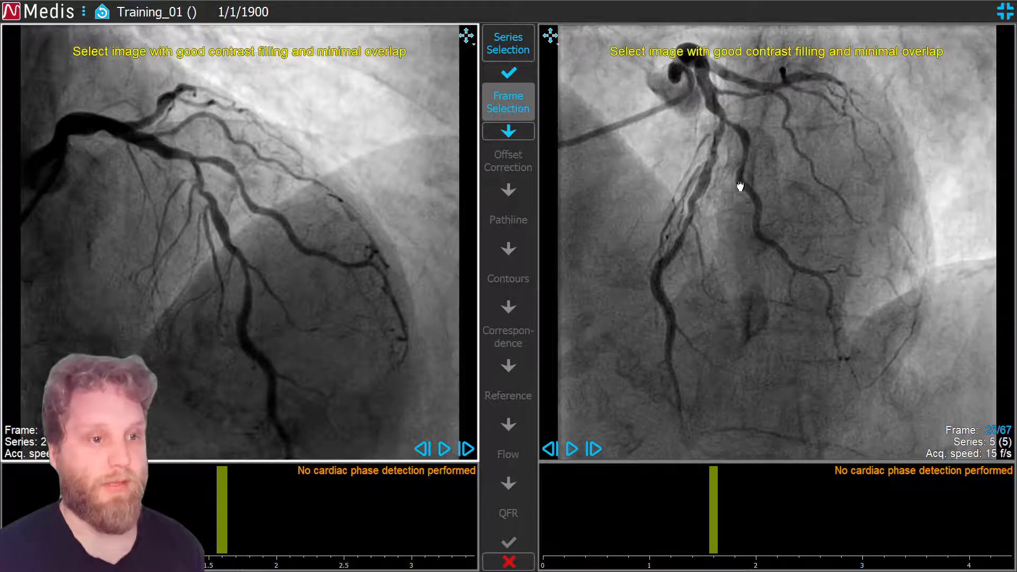
pyautogui.moveTo(796, 270); pyautogui.dragTo(798, 274)
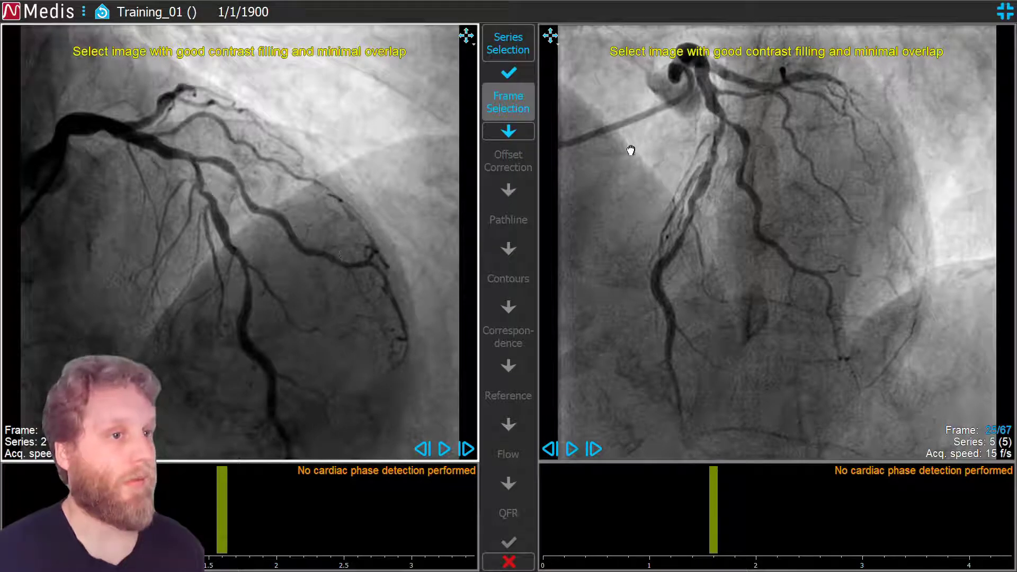
# Pan and zoom the series 5 image in on the catheter tip and proximal vessel, leaving panning mode active.
pyautogui.moveTo(674, 121); pyautogui.dragTo(695, 254)
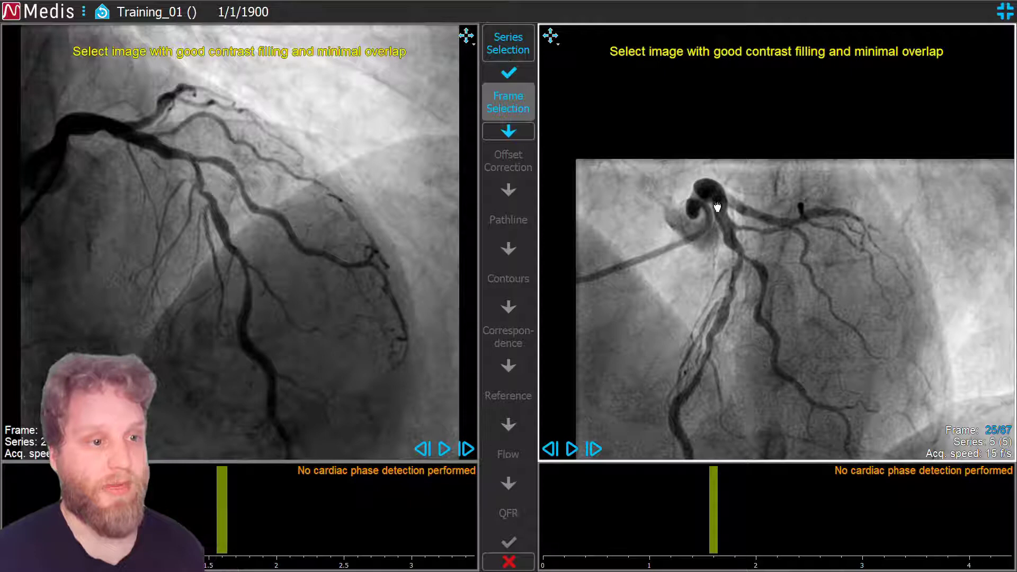
pyautogui.rightClick(679, 182)
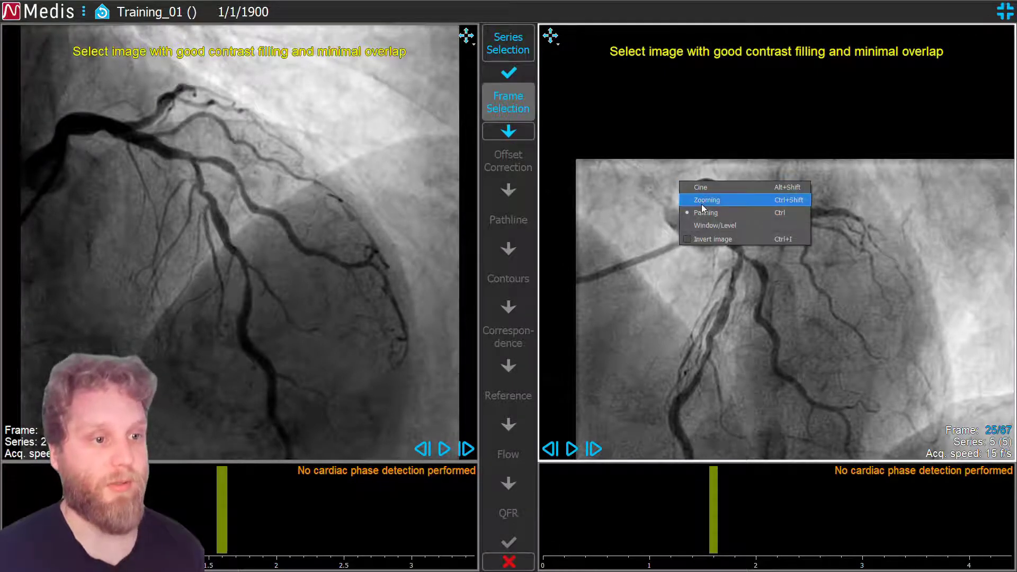
pyautogui.click(702, 201)
pyautogui.moveTo(709, 223); pyautogui.dragTo(742, 212)
pyautogui.rightClick(681, 123)
pyautogui.click(692, 150)
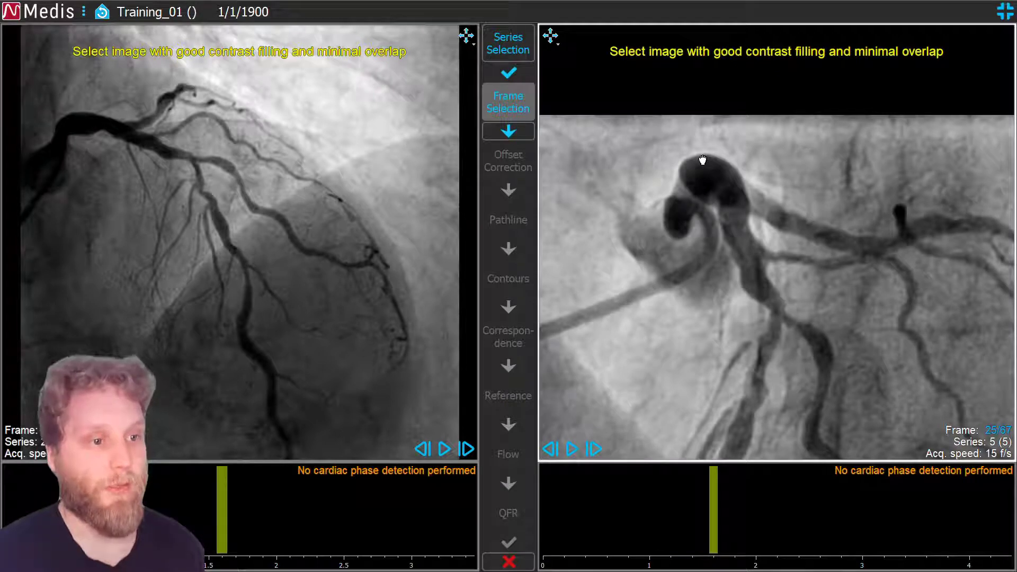
# Browse series 5 between frames 19 and 34 to examine the ostium and catheter overlap, and settle on frame 25.
pyautogui.scroll(-5, 703, 161)
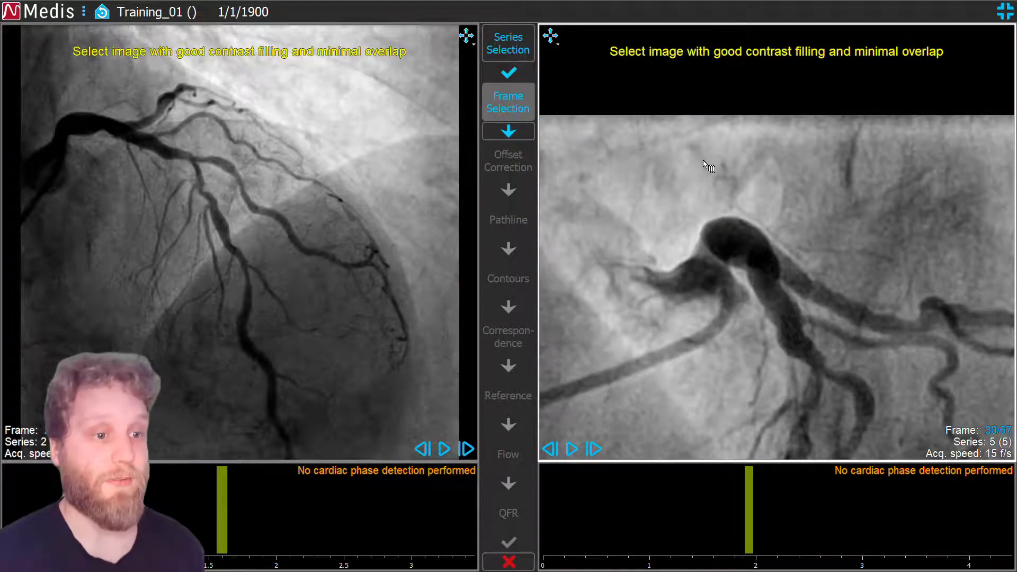
pyautogui.scroll(4, 704, 163)
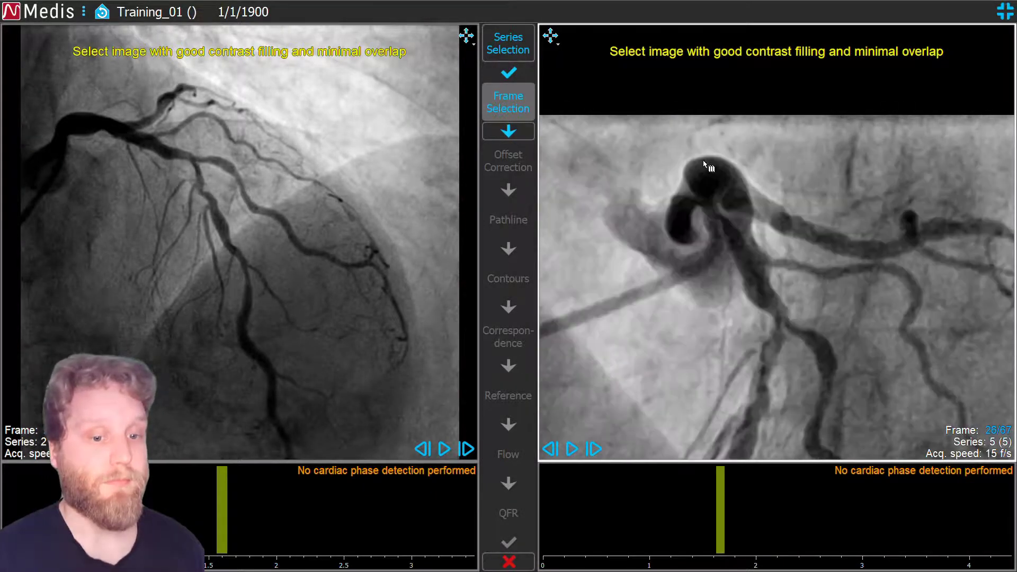
pyautogui.scroll(7, 705, 164)
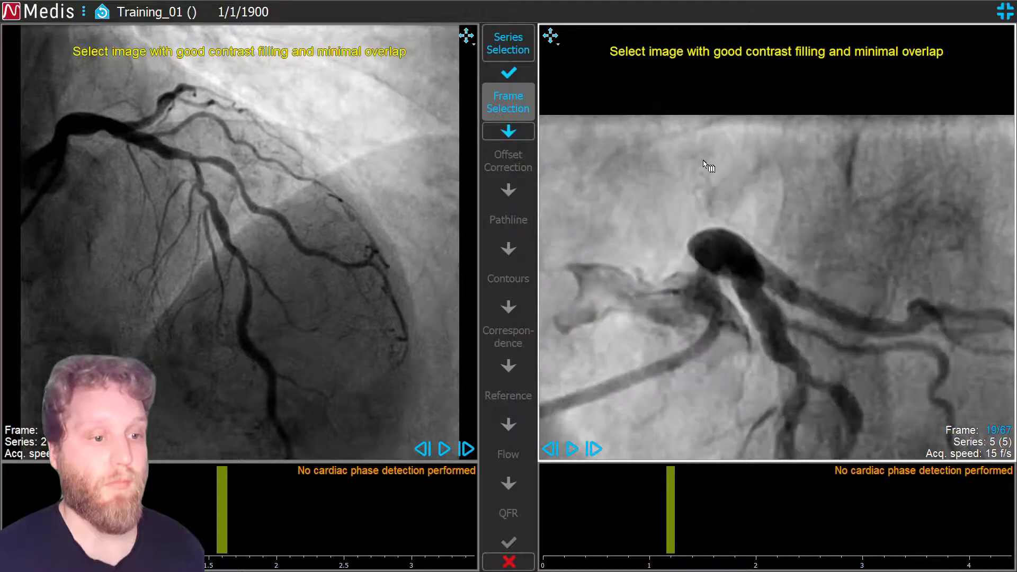
pyautogui.scroll(-8, 705, 164)
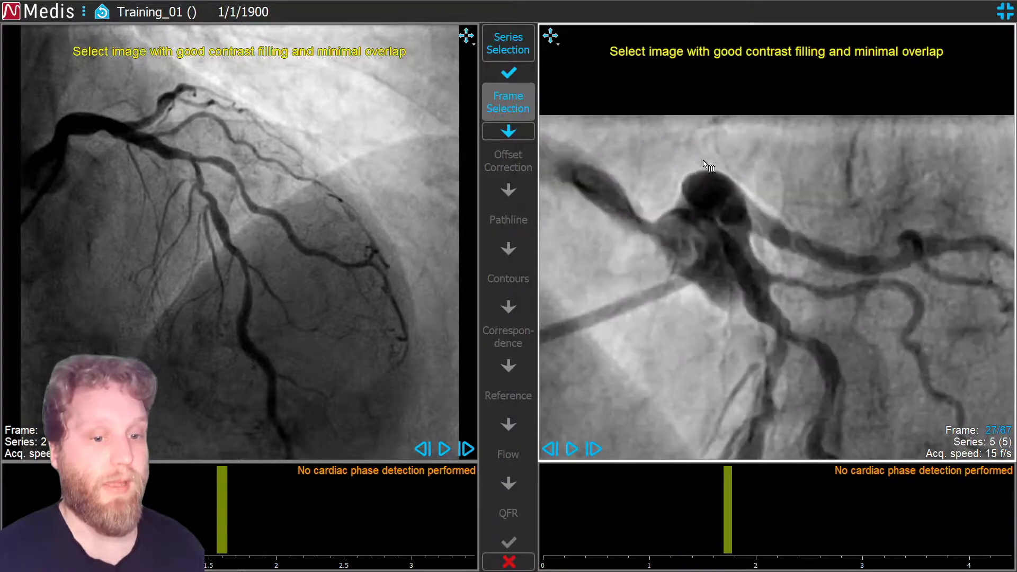
pyautogui.scroll(-7, 707, 165)
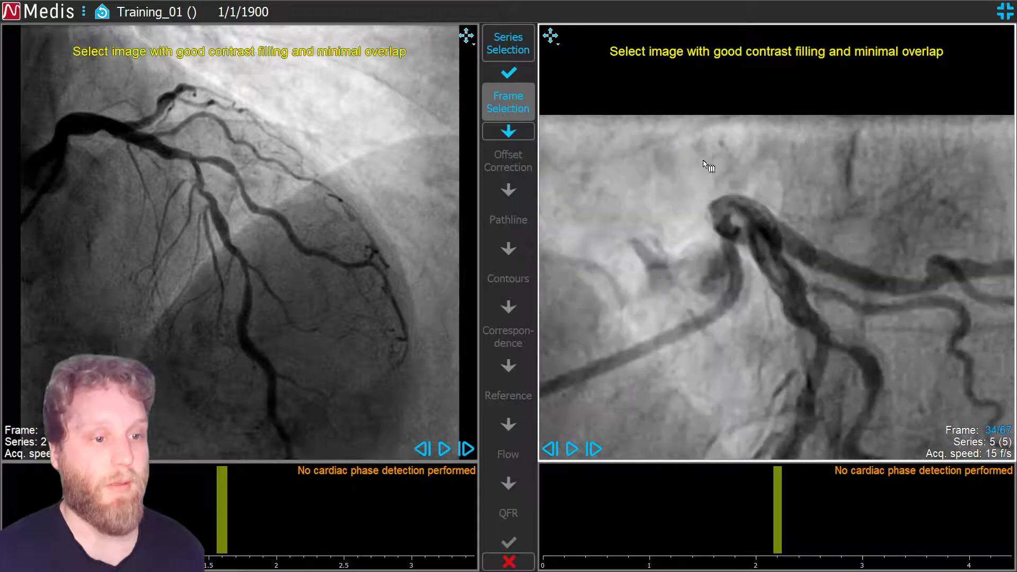
pyautogui.scroll(9, 708, 165)
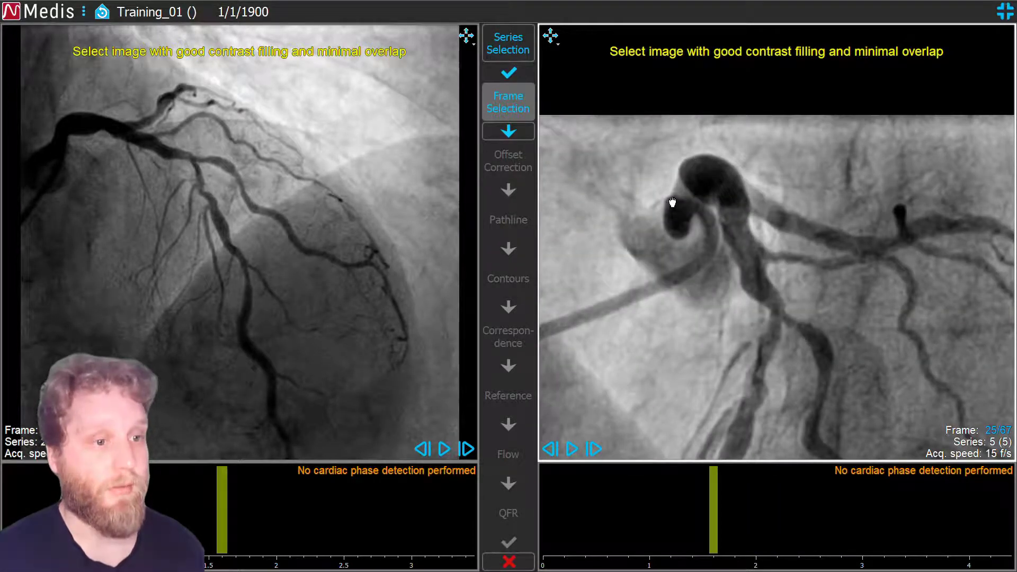
# Examine the ostium in neighbouring frames of series 2 and select the clearer frame two earlier than the current one.
pyautogui.moveTo(214, 187); pyautogui.dragTo(376, 258)
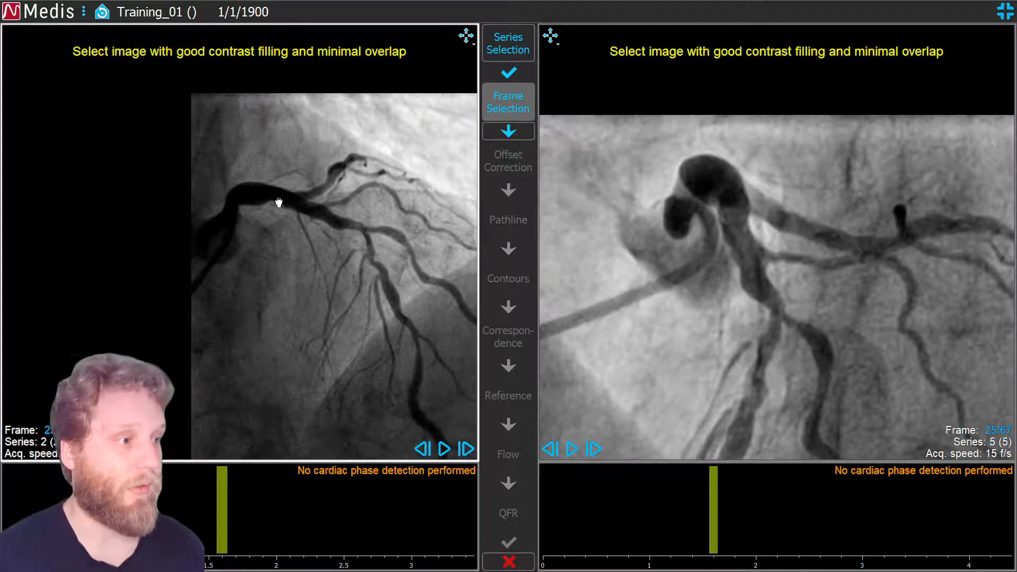
pyautogui.scroll(5, 267, 195)
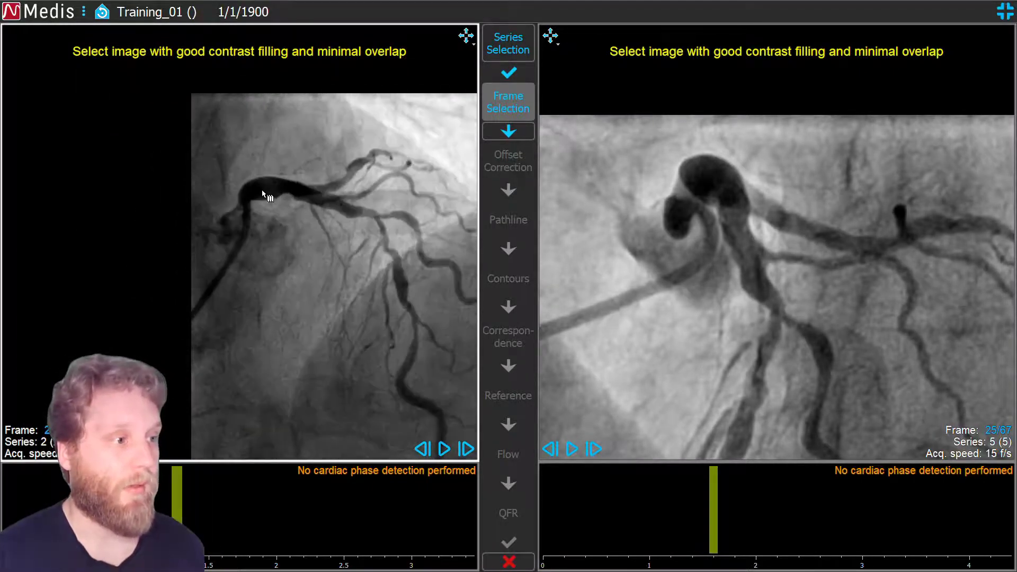
pyautogui.scroll(-4, 267, 195)
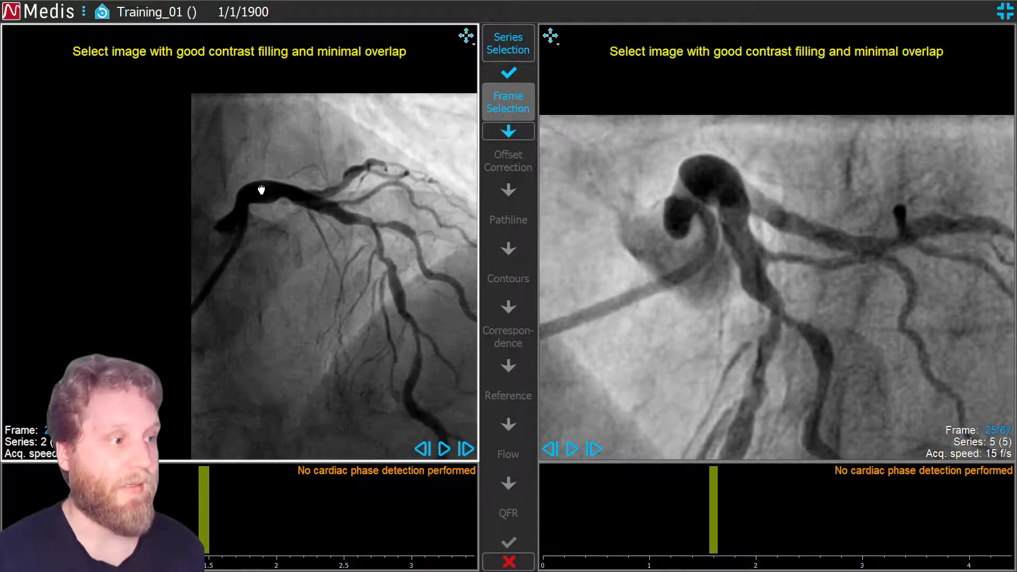
pyautogui.scroll(-1, 264, 192)
pyautogui.scroll(-1, 262, 191)
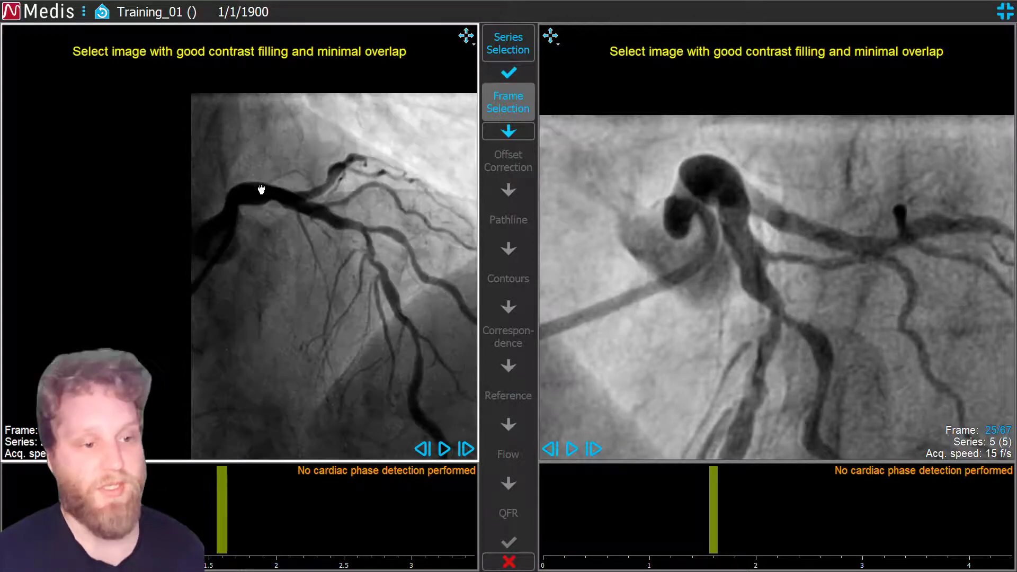
pyautogui.scroll(-2, 261, 191)
pyautogui.scroll(4, 267, 195)
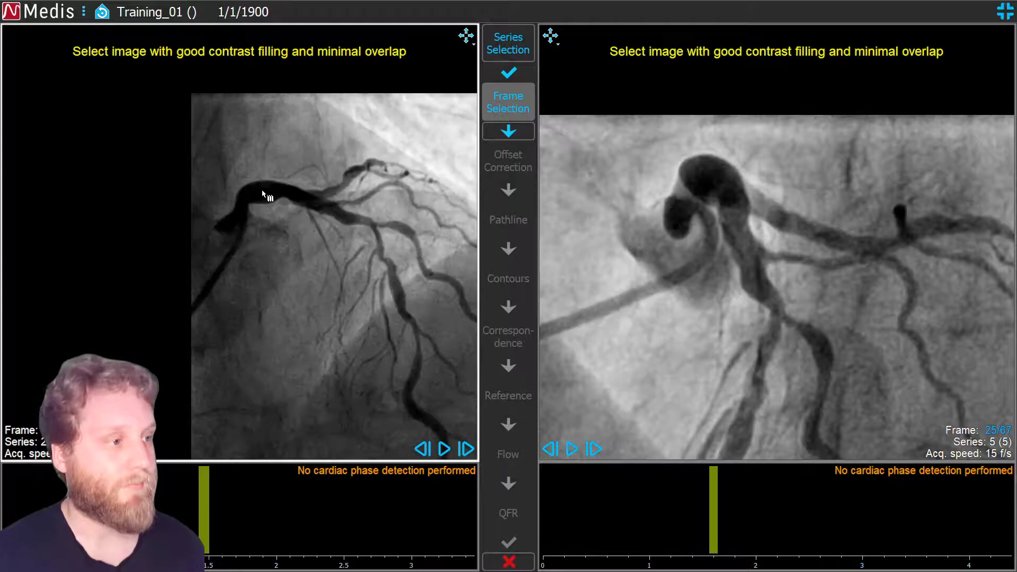
# Inspect the chosen frames of both series around the proximal vessels and reset both image views to their default fit.
pyautogui.moveTo(376, 257); pyautogui.dragTo(259, 241)
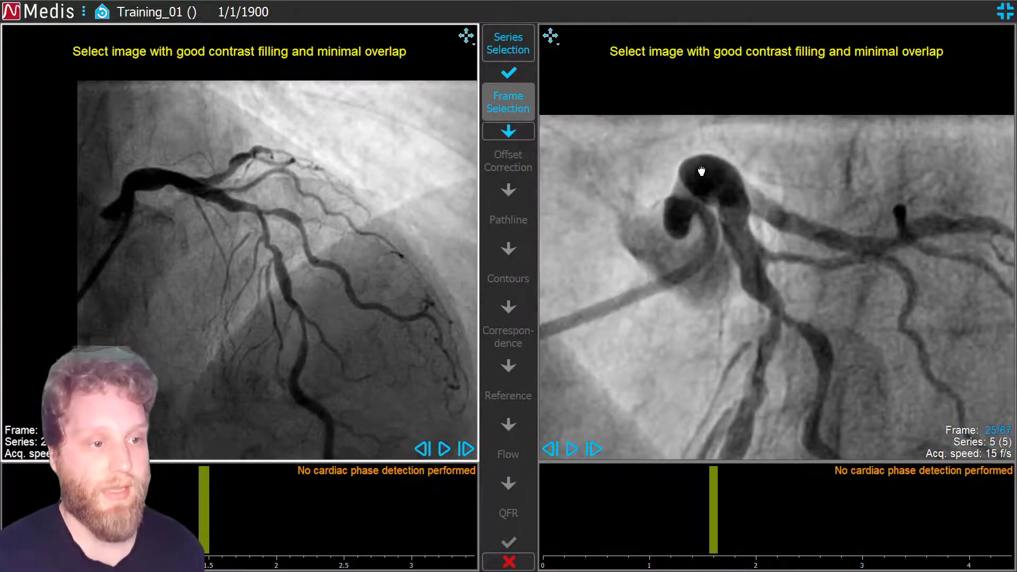
pyautogui.moveTo(733, 302); pyautogui.dragTo(690, 193)
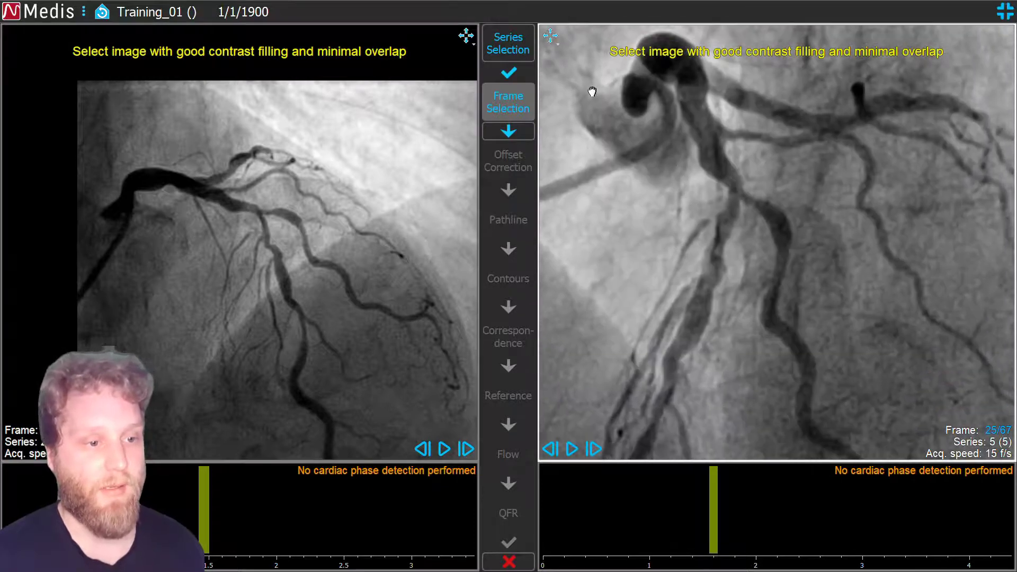
pyautogui.click(103, 12)
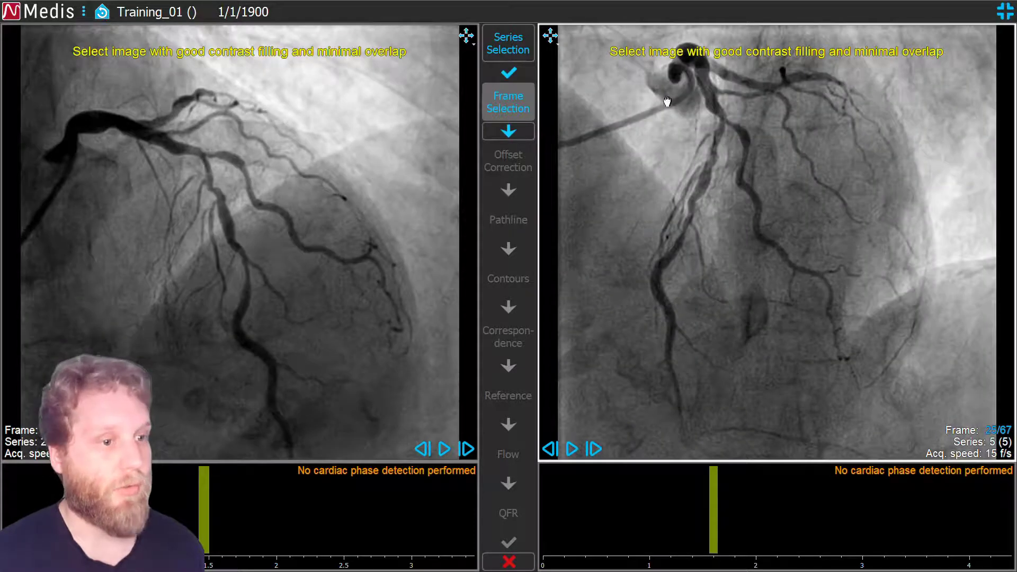